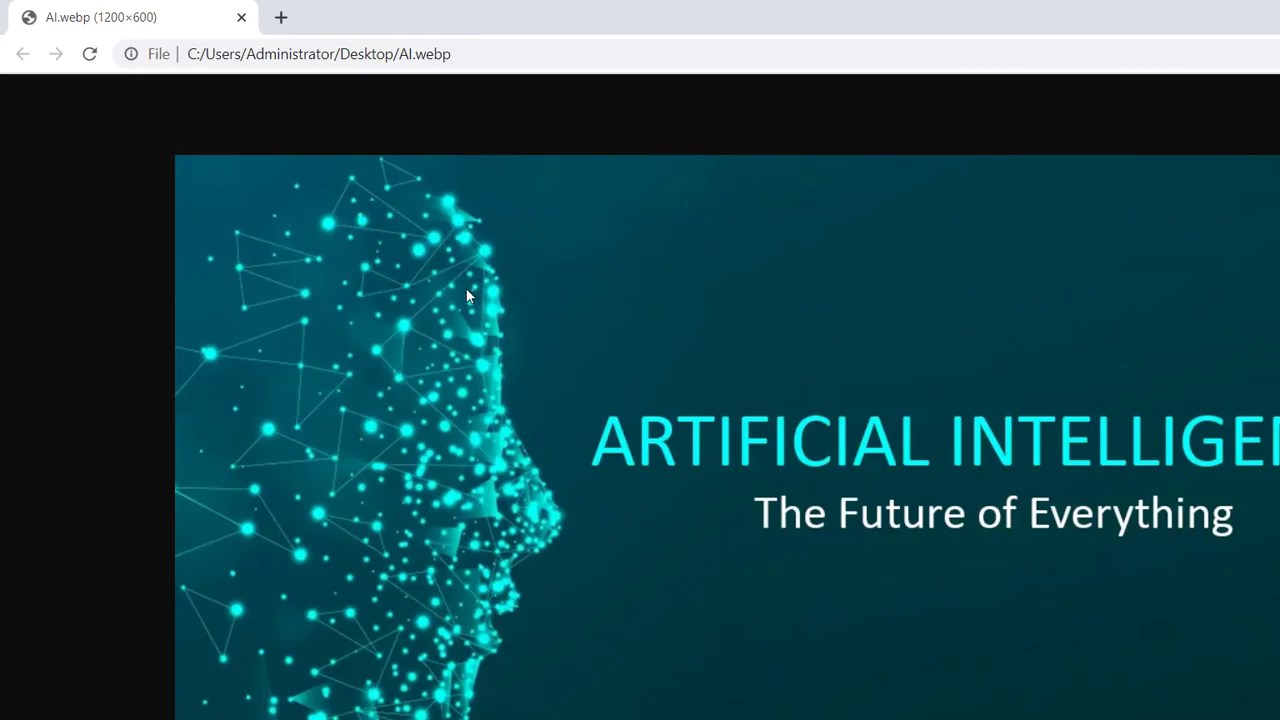
left_click_drag(466, 288, 675, 448)
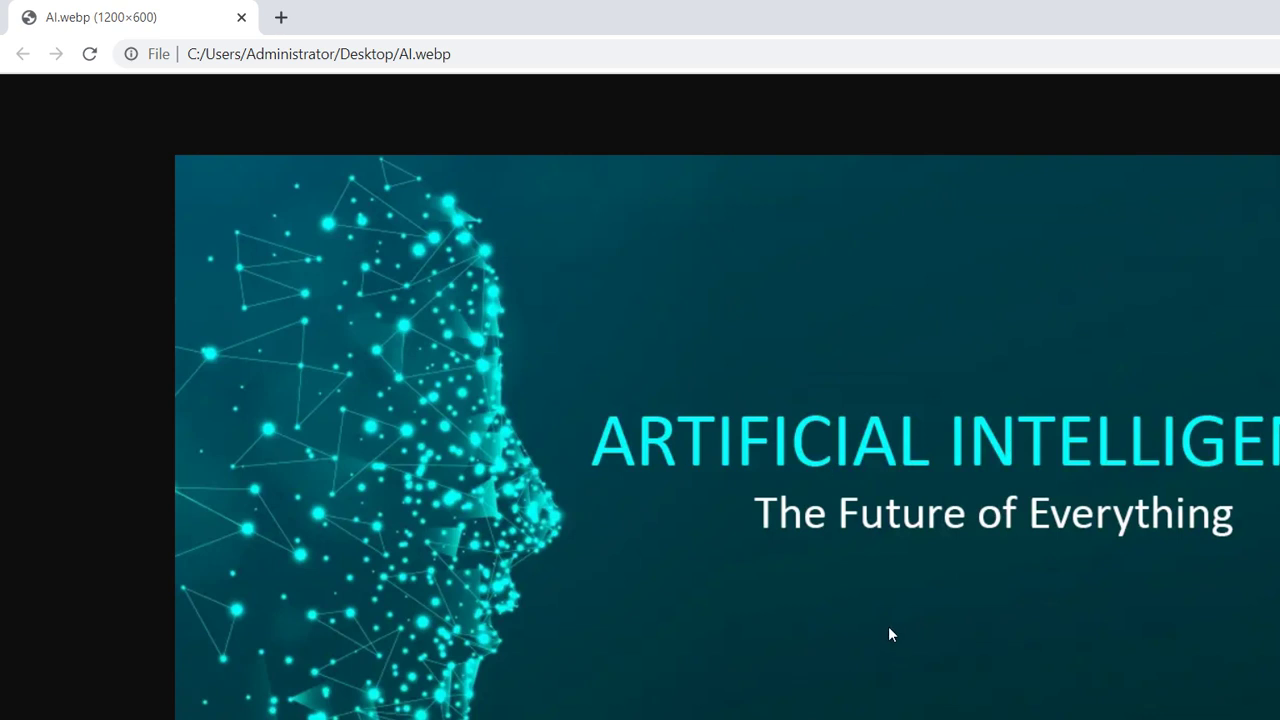